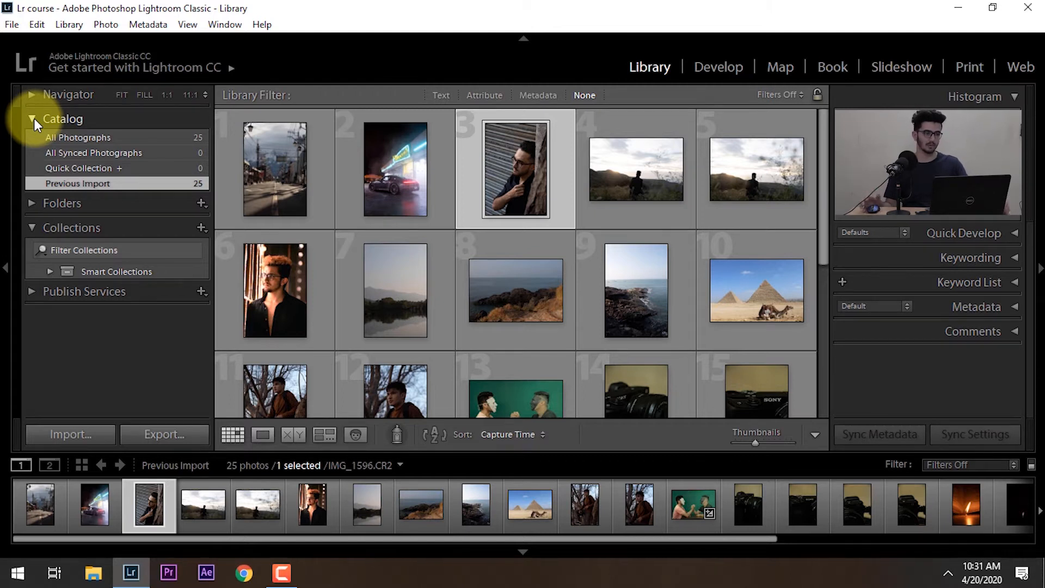
Browse the catalog's All Photographs, All Synced Photographs, Quick Collection and Previous Import sources, and collapse the catalog section.
left_click(34, 118)
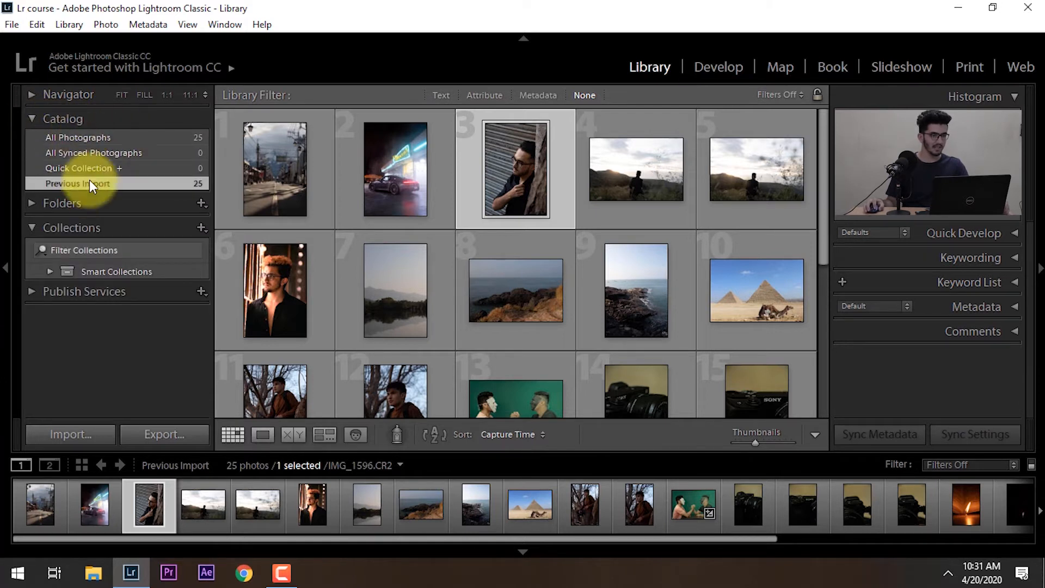
left_click(82, 140)
left_click_drag(822, 158, 821, 117)
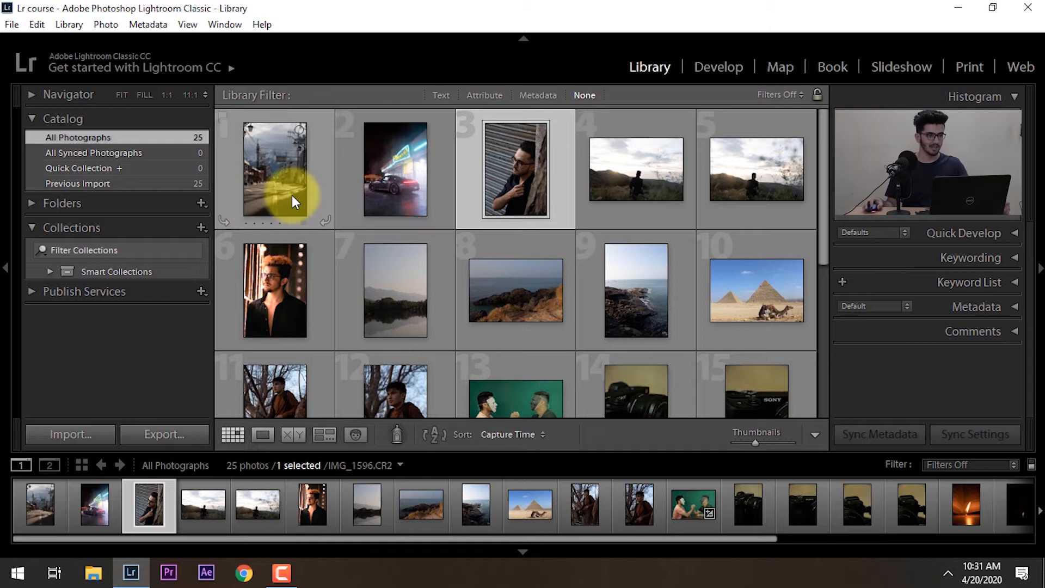
left_click(143, 150)
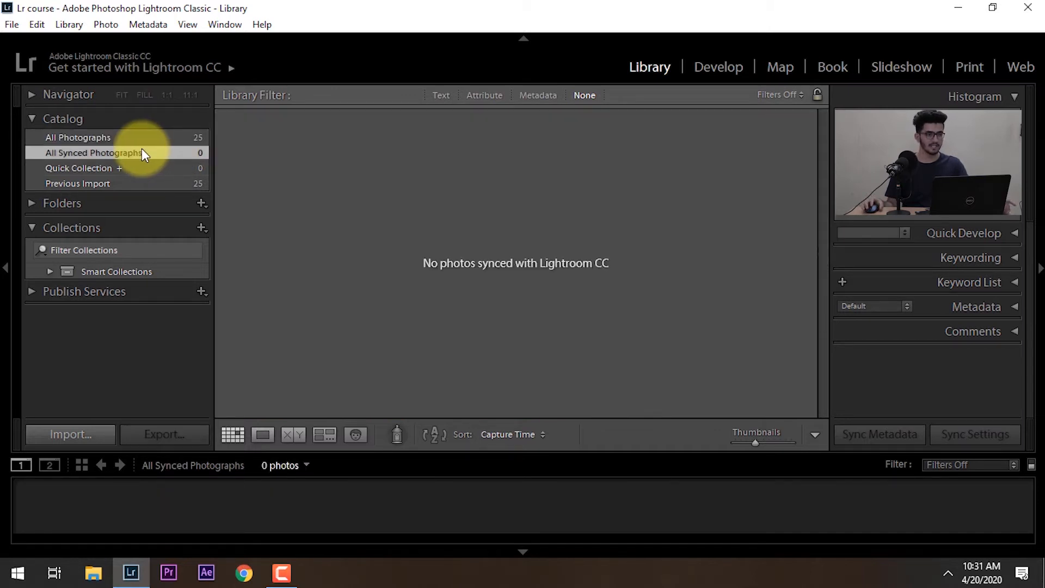
left_click(102, 168)
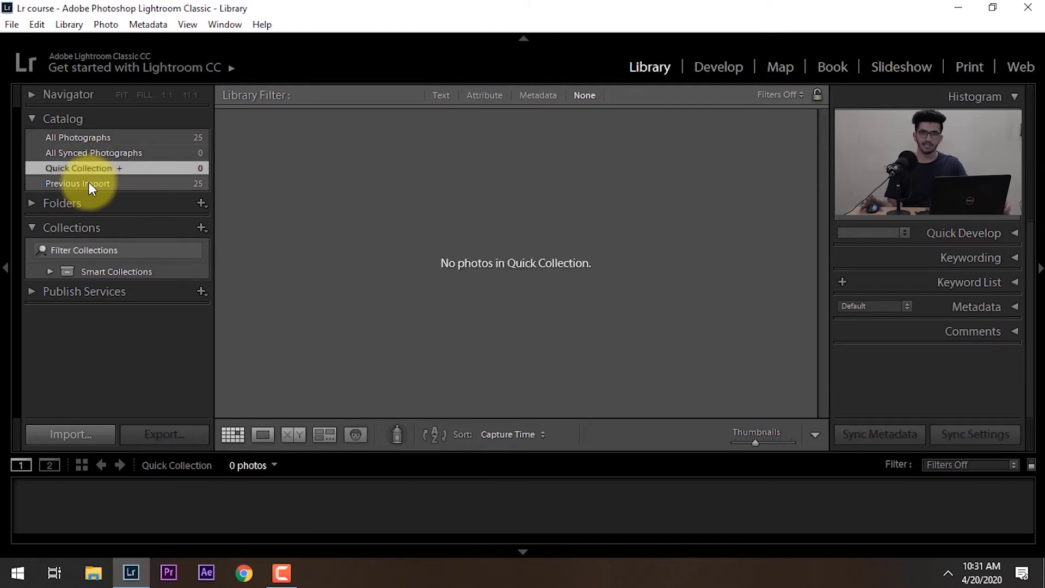
left_click(89, 184)
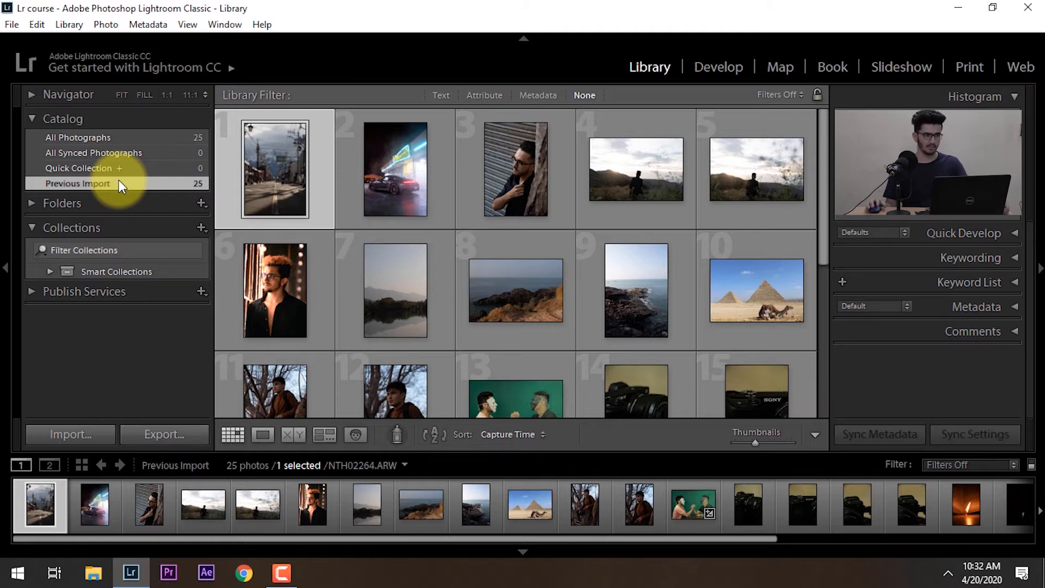
left_click(33, 119)
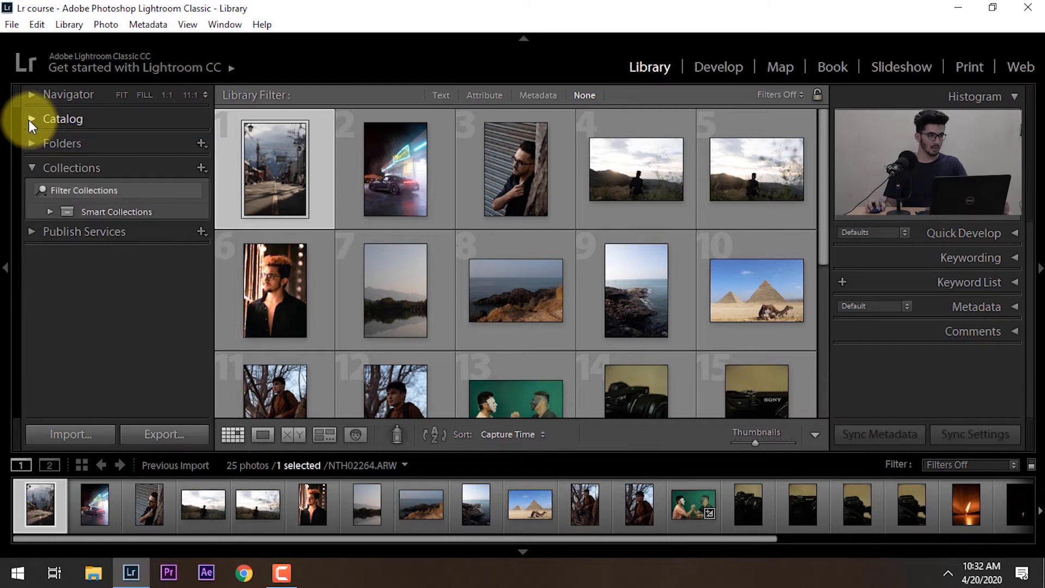
Show the photos in the Lightroom Course photos folder on New Volume (E:), and collapse the folders section.
left_click(30, 141)
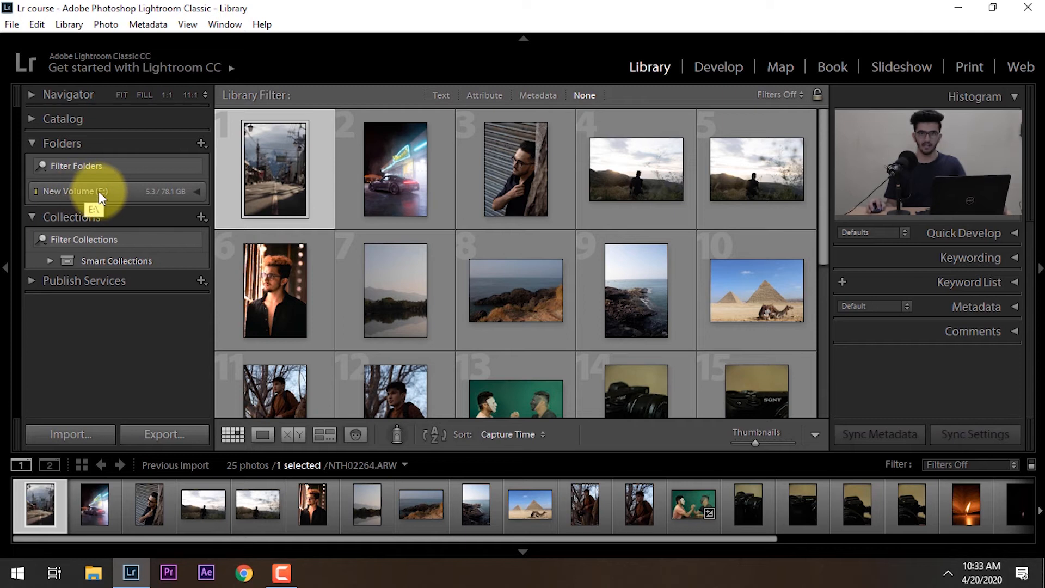
left_click(199, 193)
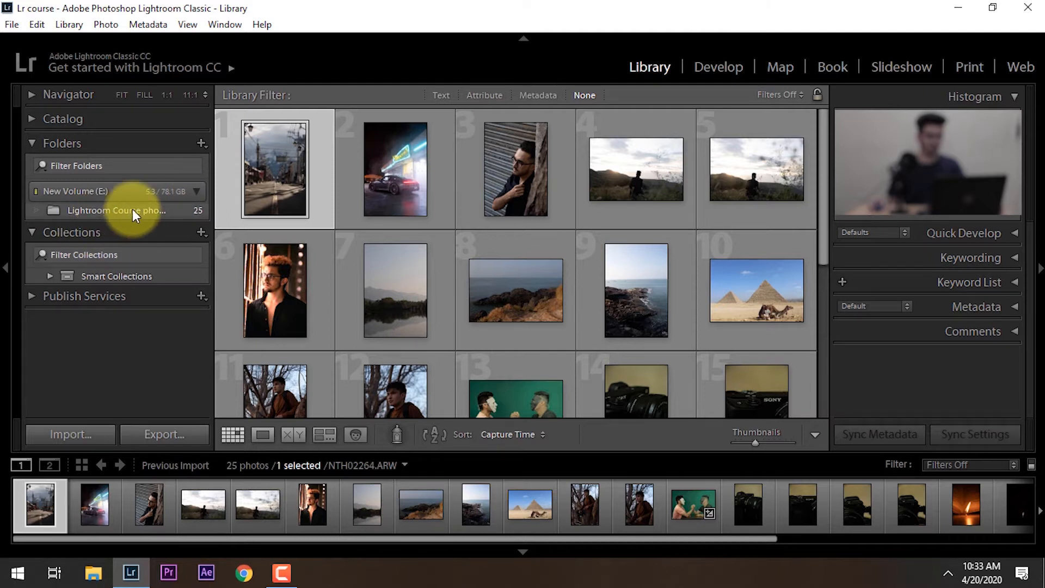
left_click(164, 211)
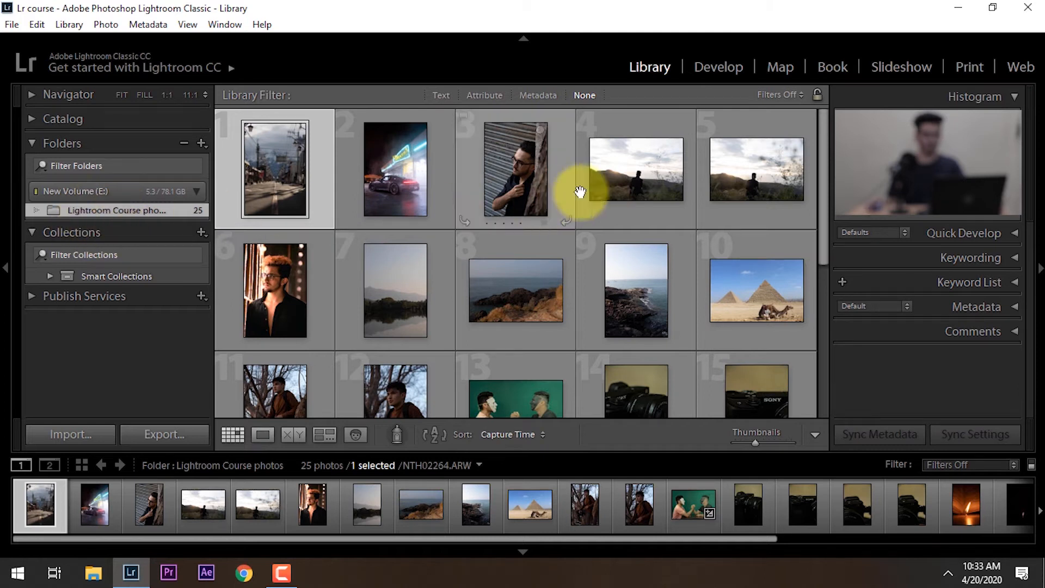
mouse_move(824, 132)
left_mouse_down()
mouse_move(821, 148)
mouse_move(822, 121)
left_mouse_up()
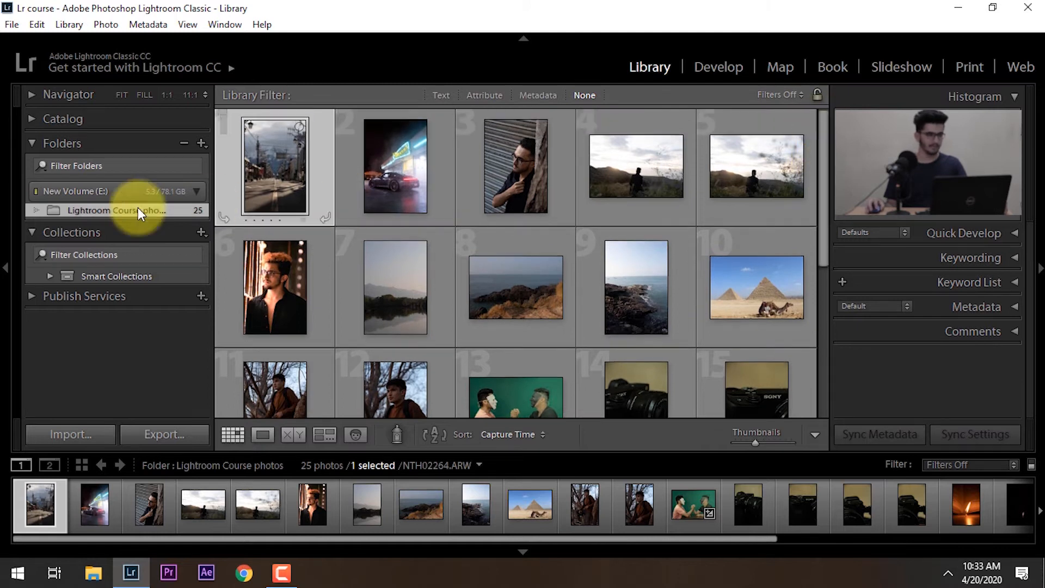
left_click(31, 143)
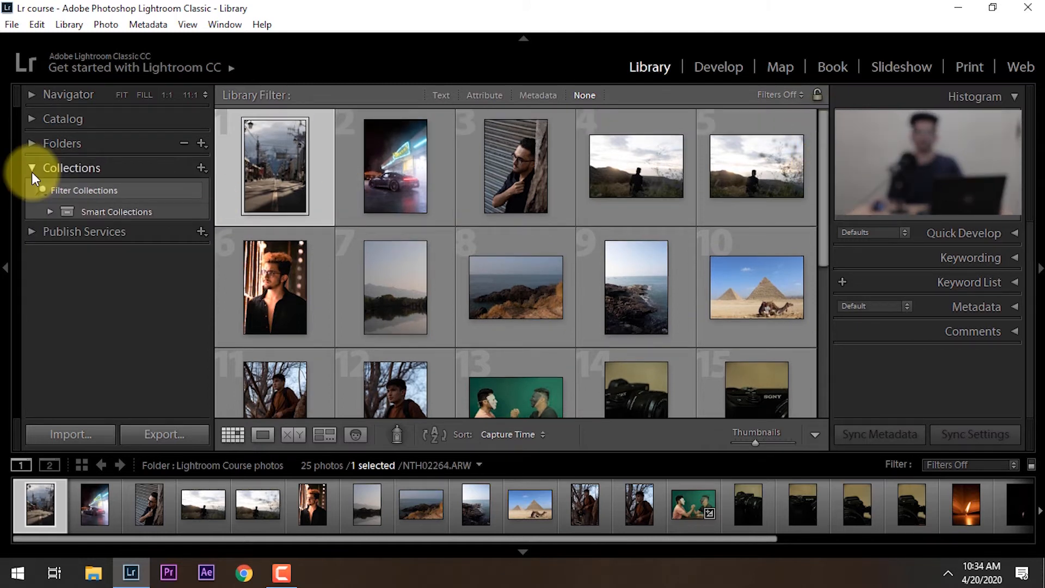
Browse the Colored Red, Five Stars and Past Month smart collections, and collapse the Smart Collections set.
left_click(32, 172)
left_click(34, 172)
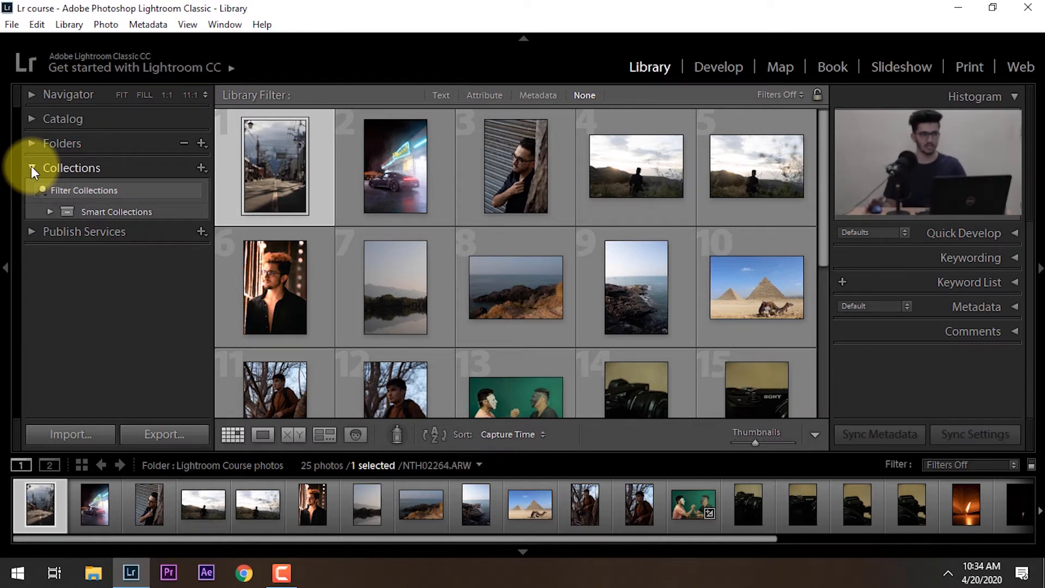
left_click(50, 212)
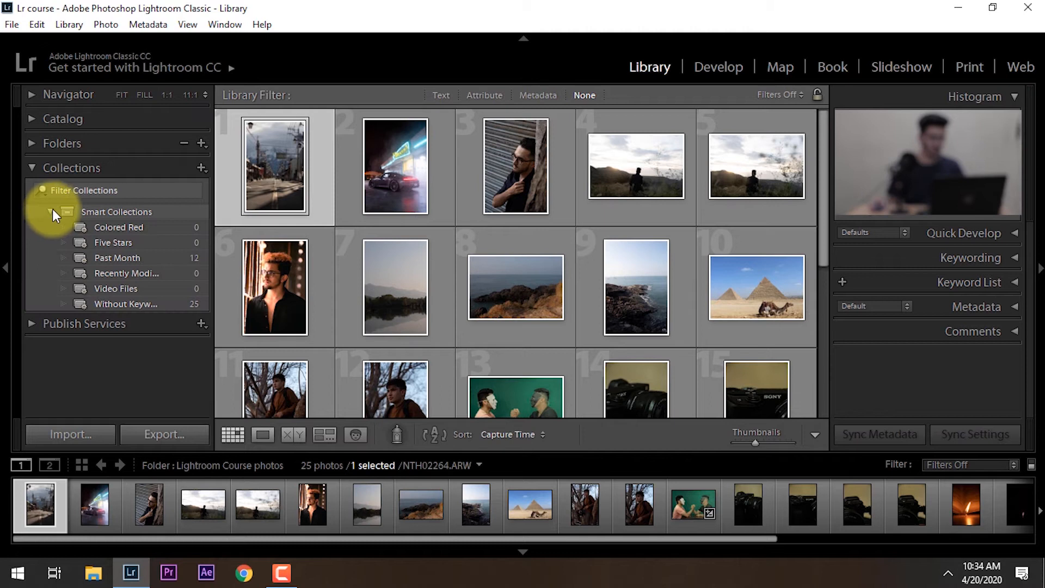
left_click(120, 226)
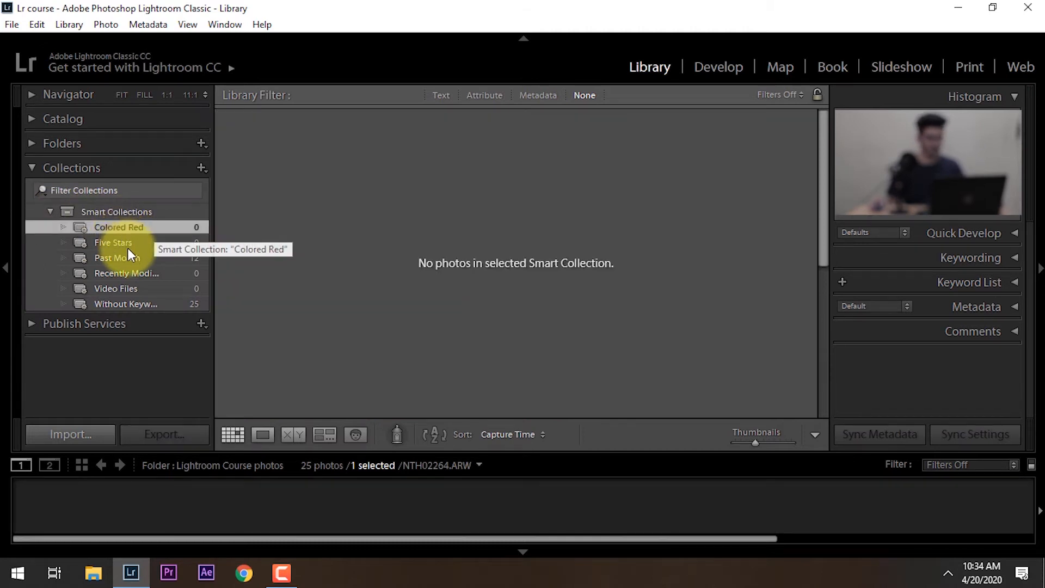
left_click(126, 243)
left_click(123, 260)
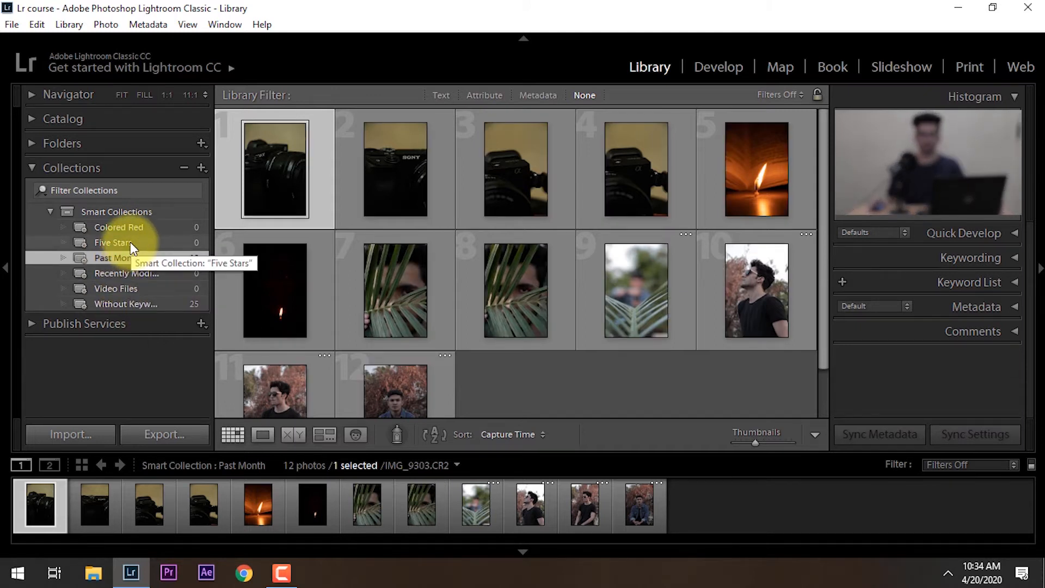
left_click(50, 211)
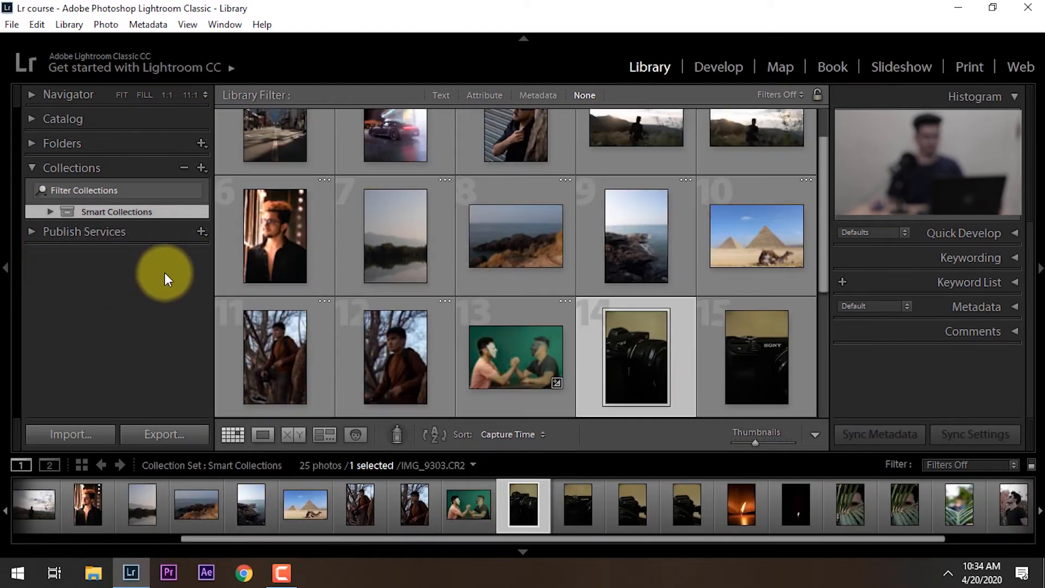
Create a collection named "portrait photos" outside any collection set, with the selected photo included.
left_click(201, 169)
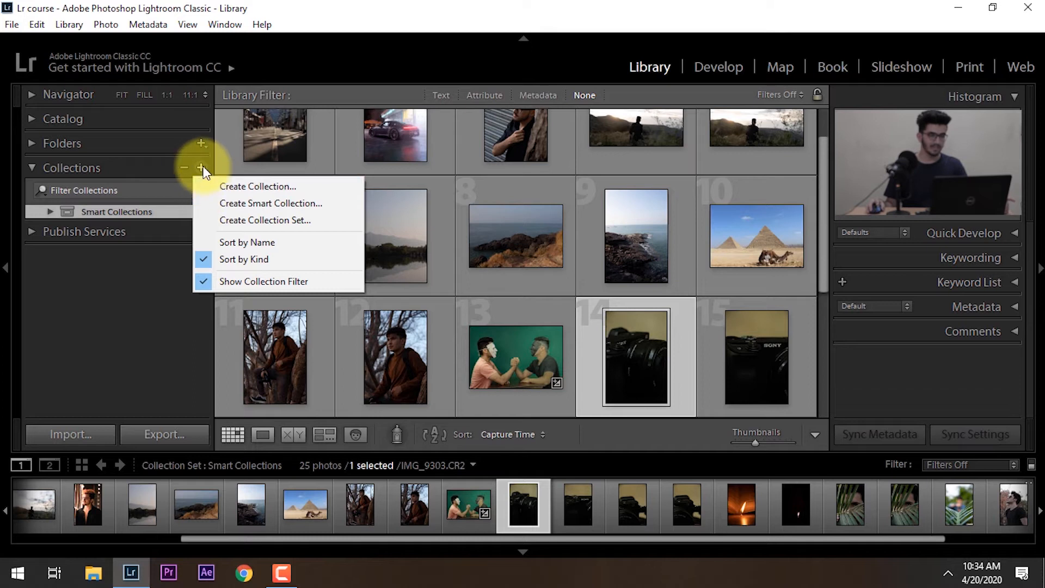
left_click(254, 188)
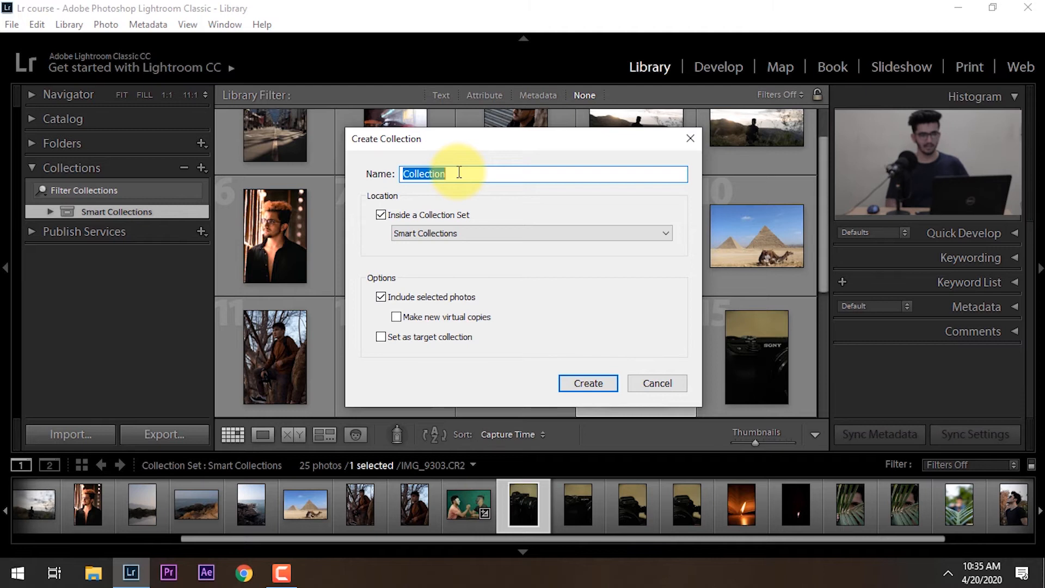
type("portraits photos")
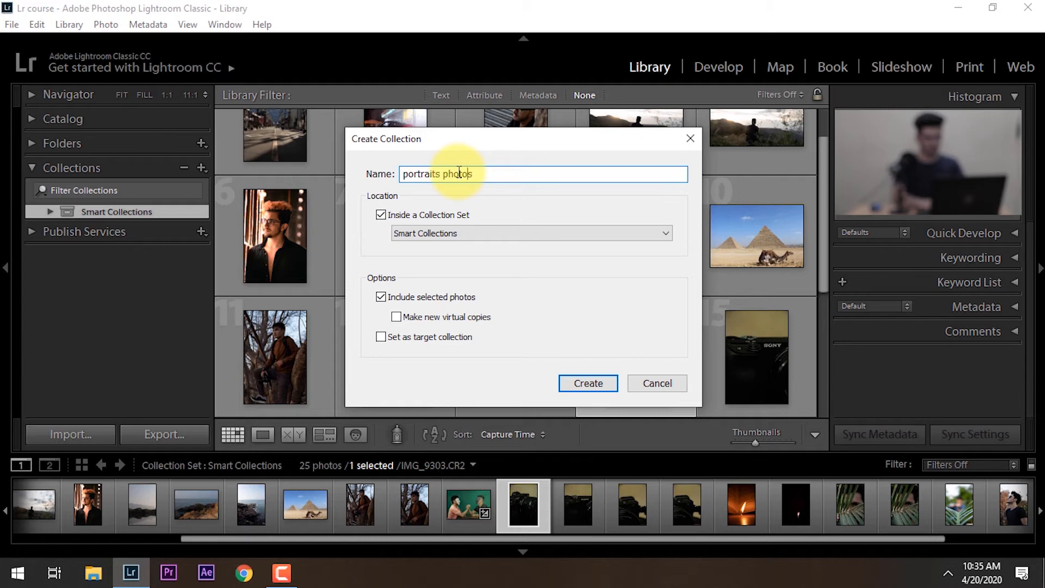
key("BackSpace")
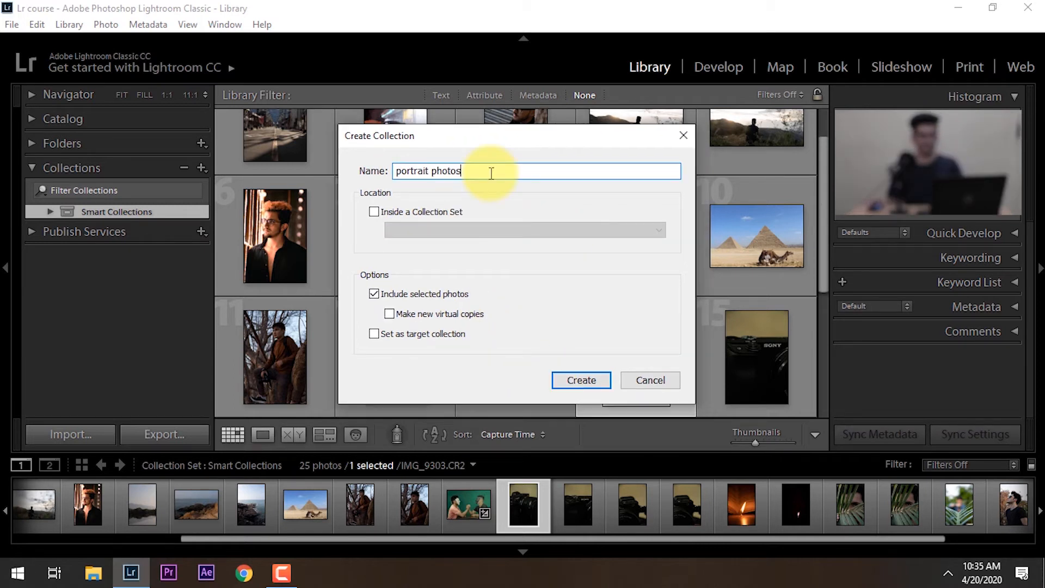
double_click(412, 170)
left_click(446, 171)
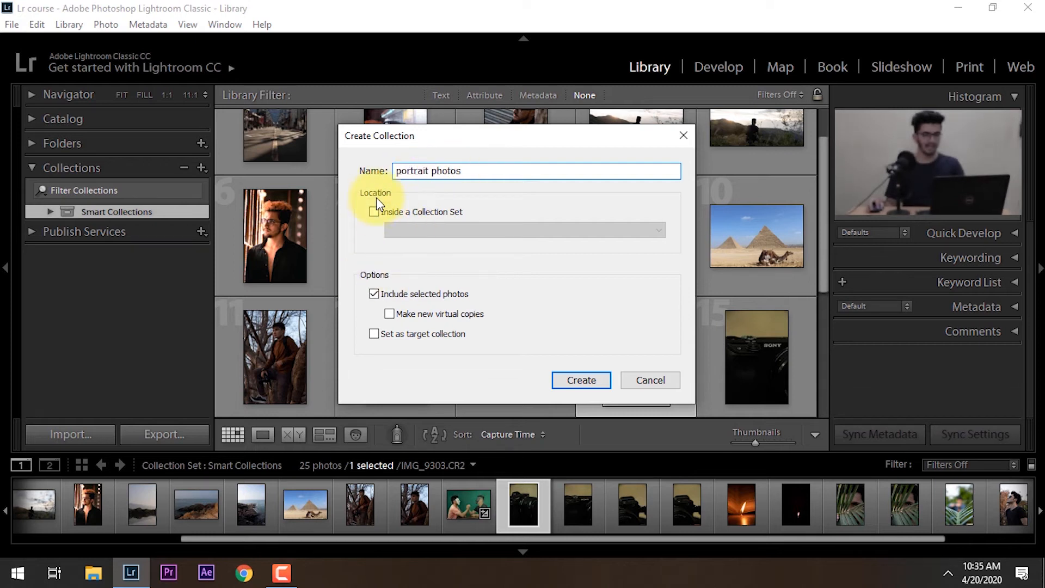
left_click(415, 213)
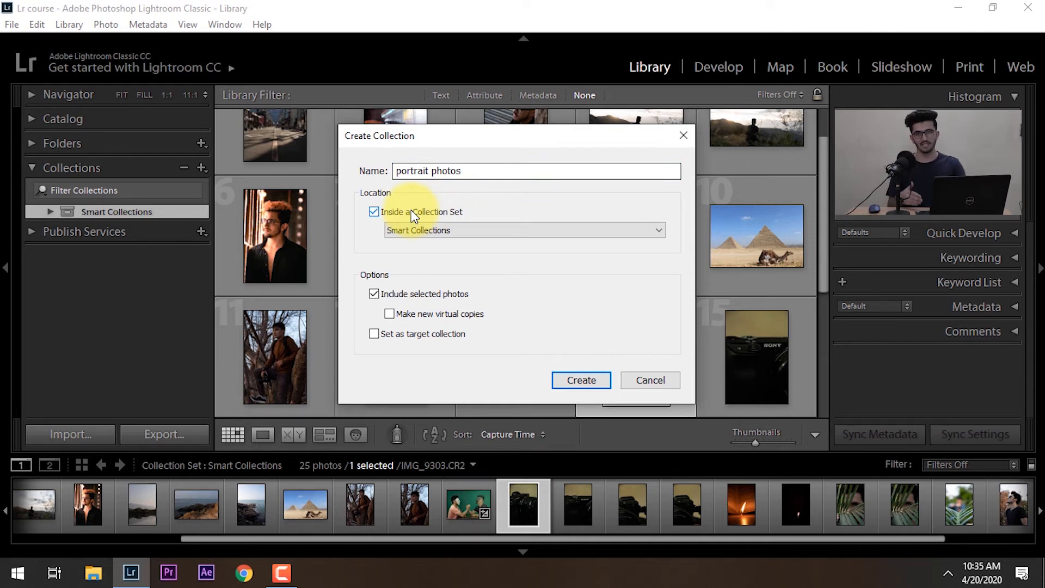
left_click(412, 213)
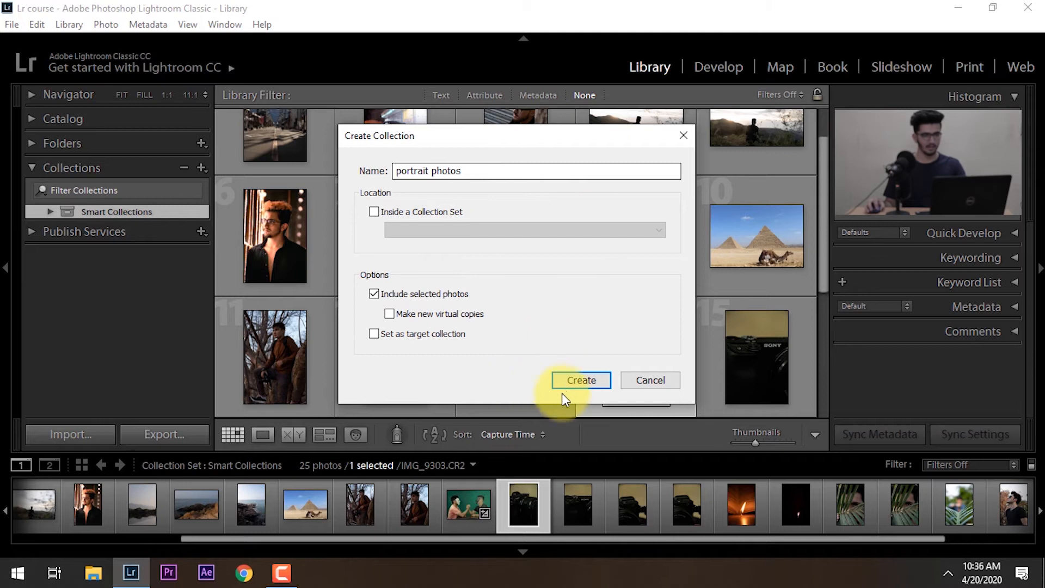
left_click(578, 379)
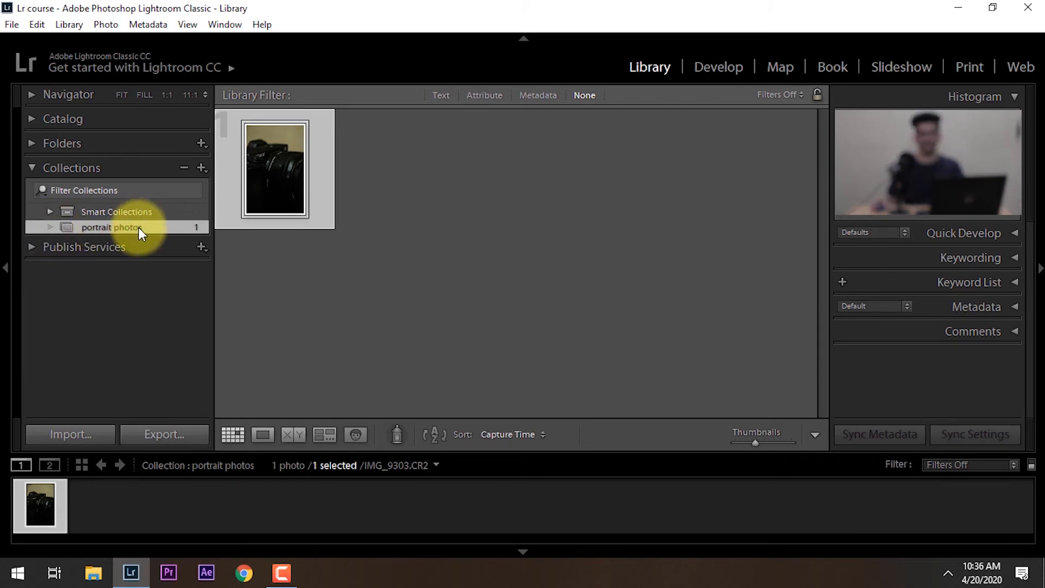
Add IMG_1596.CR2 from All Photographs to the portrait photos collection and display that collection.
left_click(257, 270)
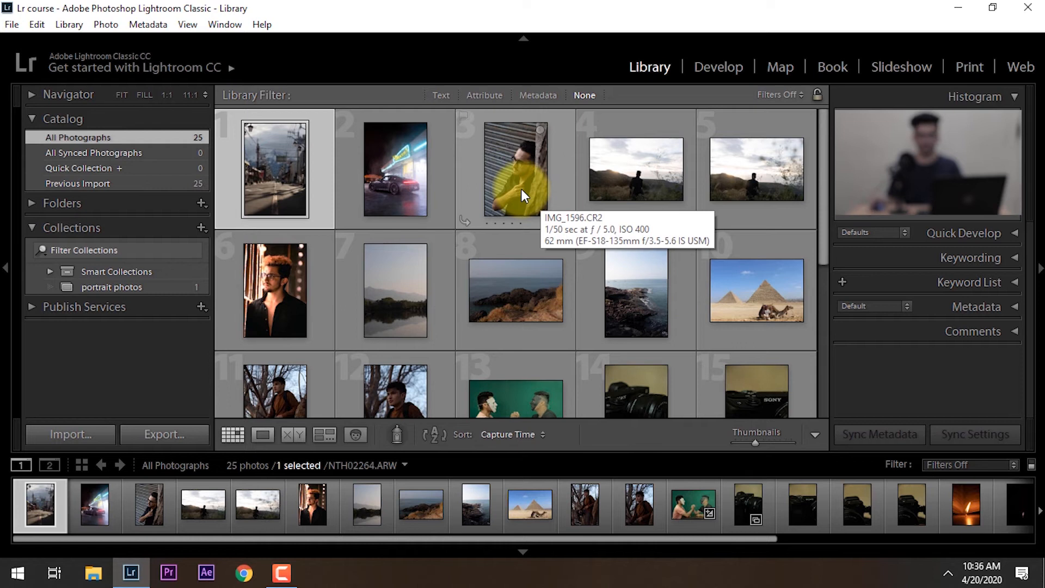
left_click(522, 189)
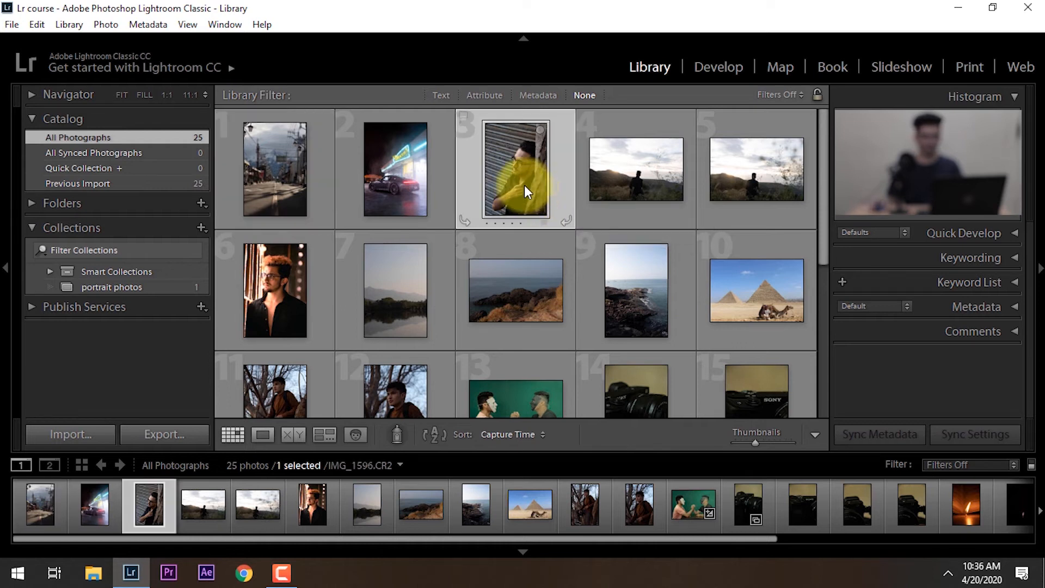
left_click_drag(434, 224, 123, 288)
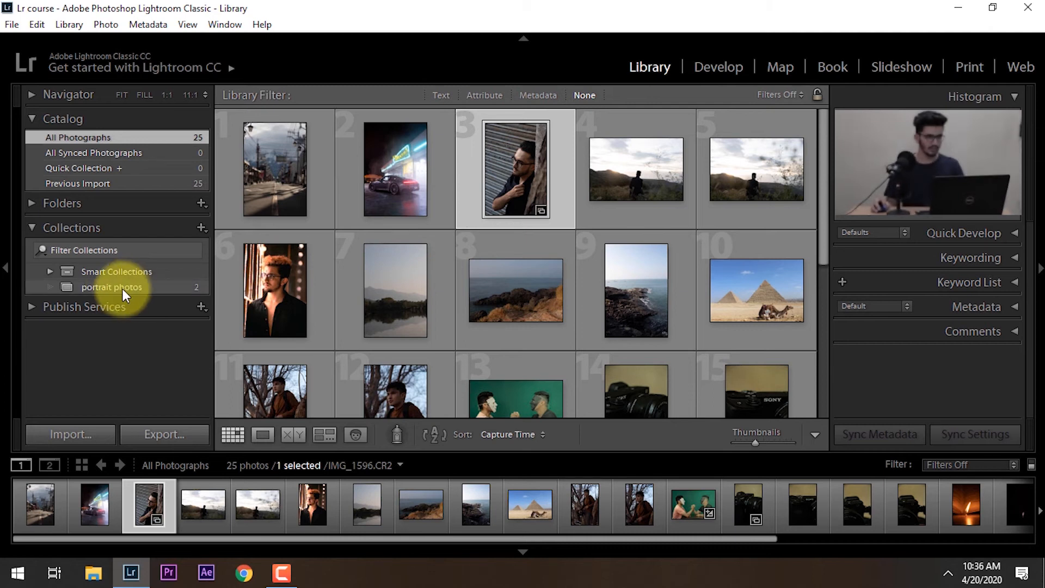
left_click(103, 286)
Add photos 6, 11, 12, 13, 20, 23, 24 and 25 from All Photographs to the portrait photos collection, and show the collection.
left_click(305, 259)
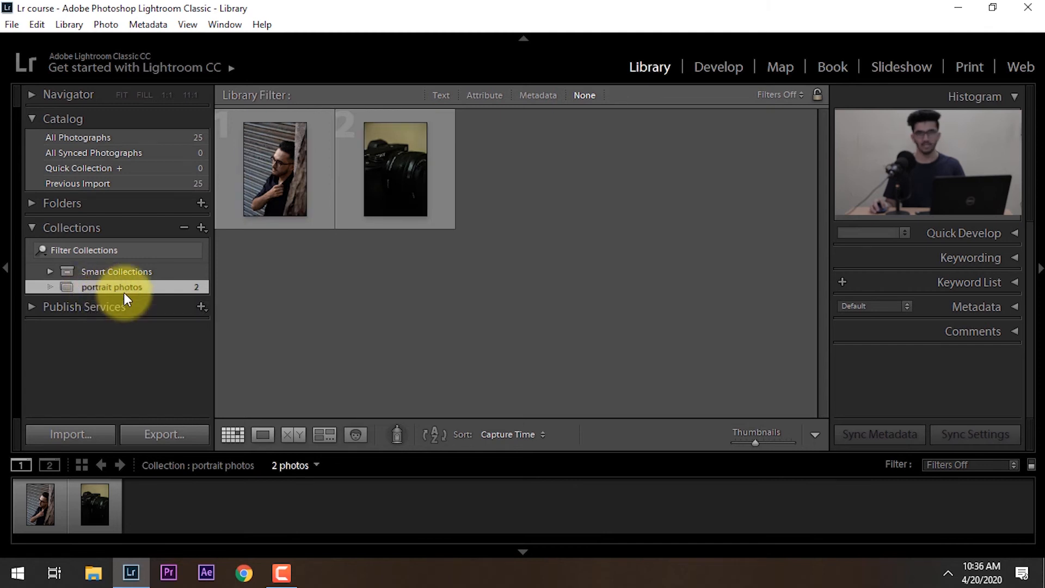
left_click(92, 144)
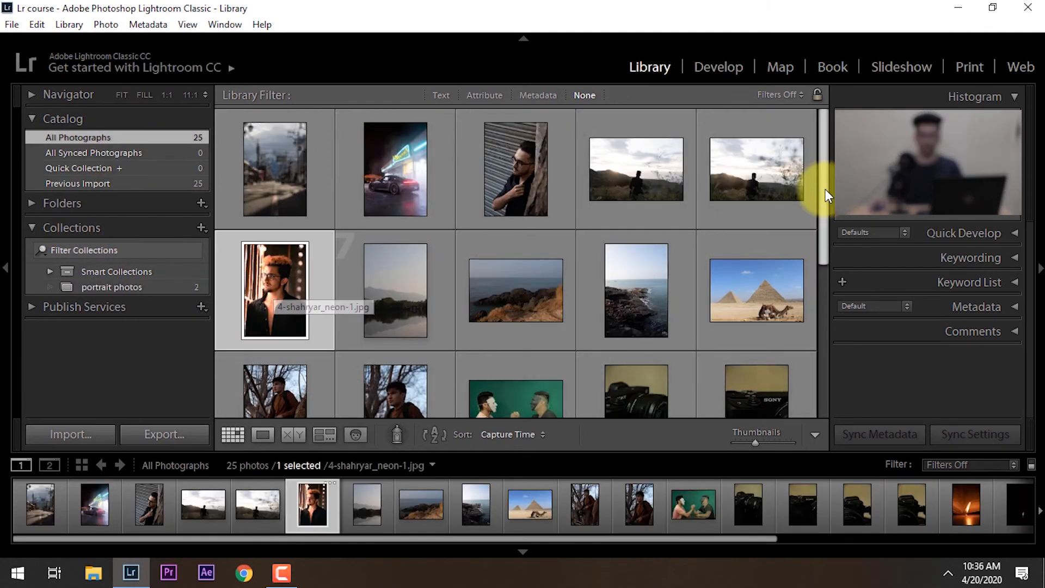
left_click_drag(824, 188, 820, 210)
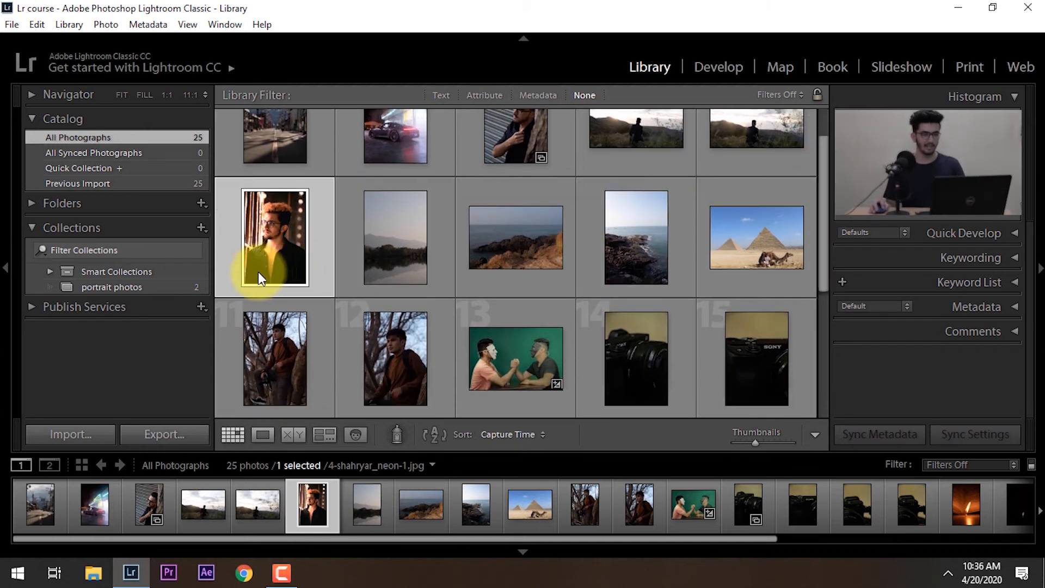
left_click(275, 354, "ctrl")
left_click(362, 355, "ctrl")
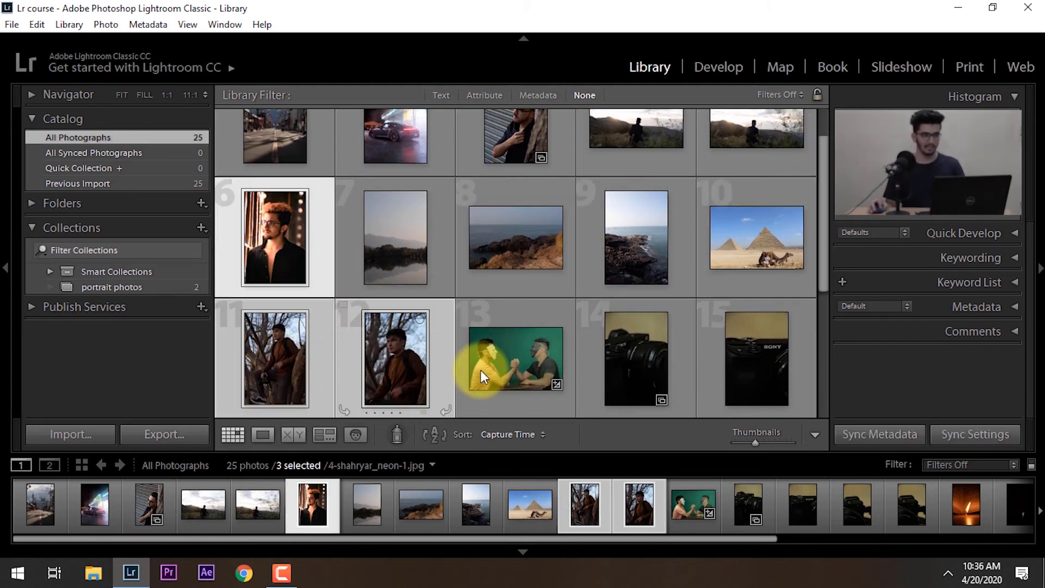
left_click(573, 359, "ctrl")
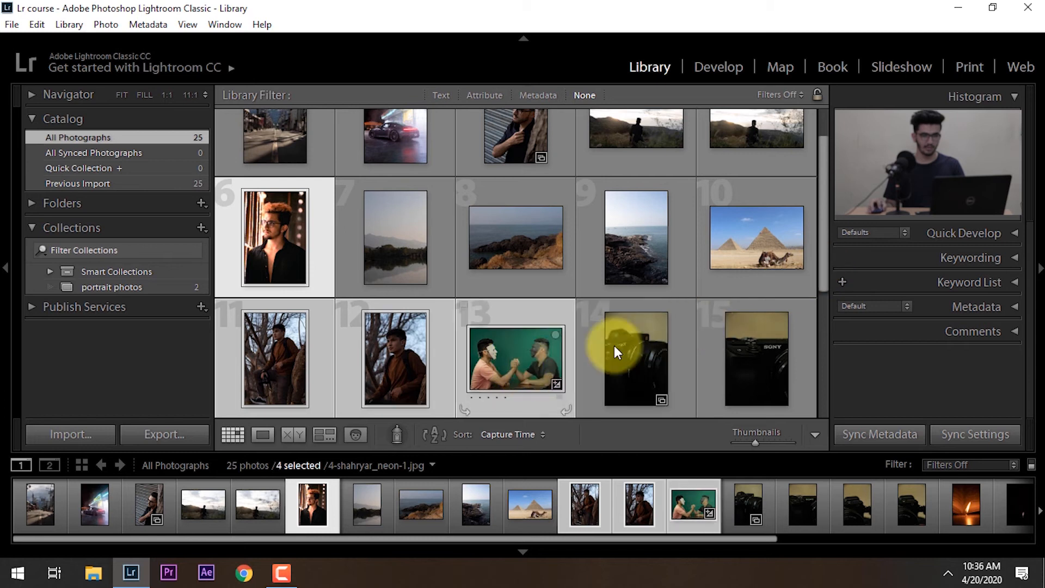
left_click_drag(820, 232, 820, 347)
left_click(773, 279, "ctrl")
left_click(767, 305, "ctrl")
left_click(652, 344, "ctrl")
left_click(518, 363, "ctrl")
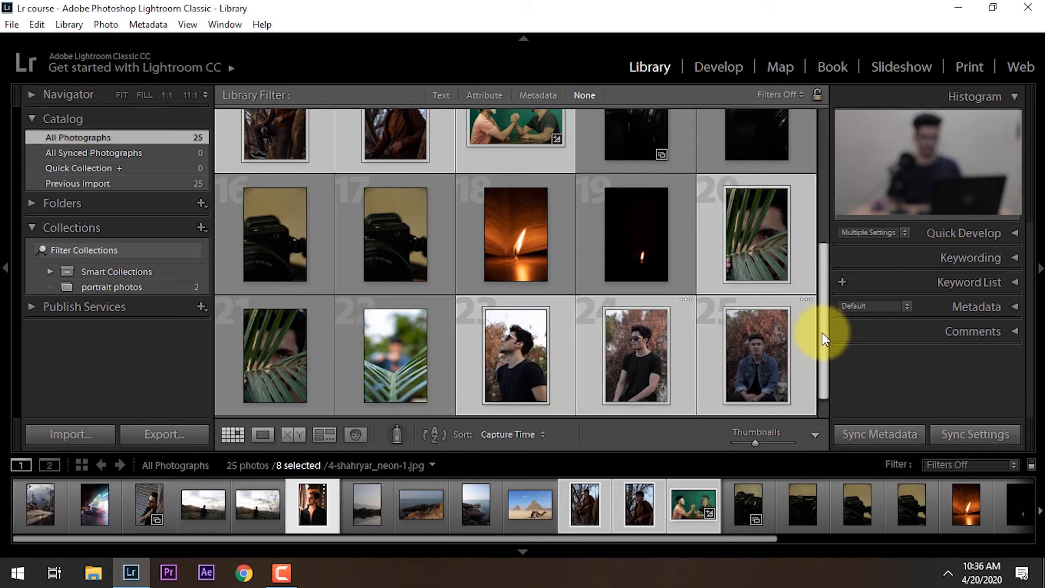
scroll(821, 332, "up", 1)
left_click_drag(530, 378, 139, 285)
left_click(138, 285)
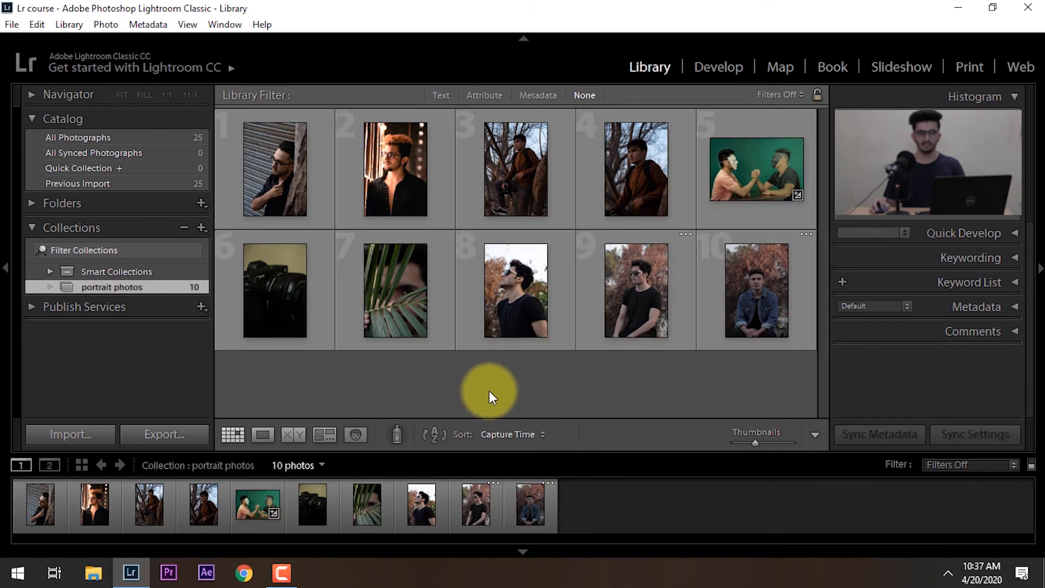
Create a collection named "landscape photos" outside any collection set, without making it the target collection.
key("ctrl+n")
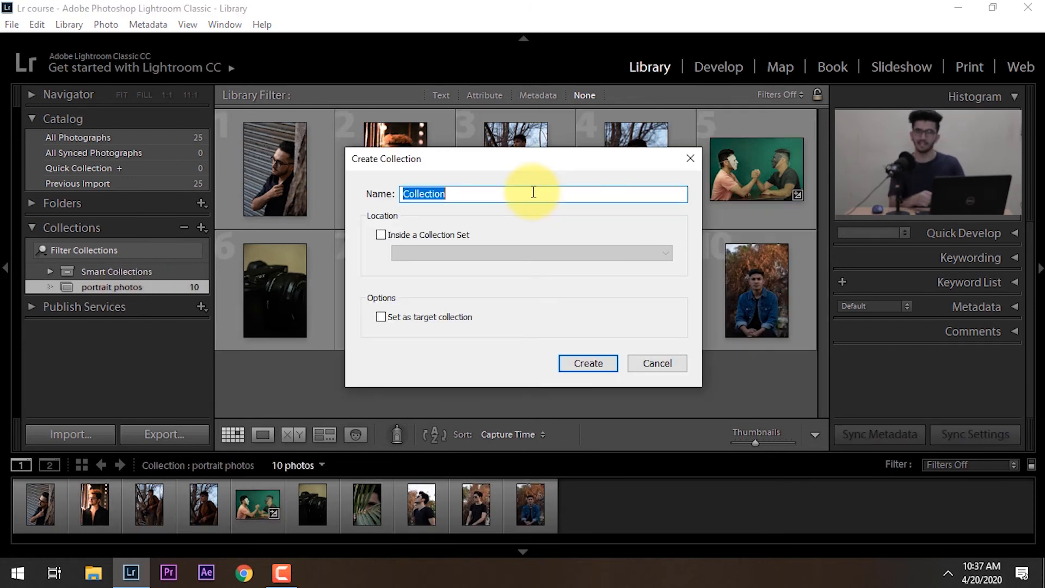
key("BackSpace")
type("Inad")
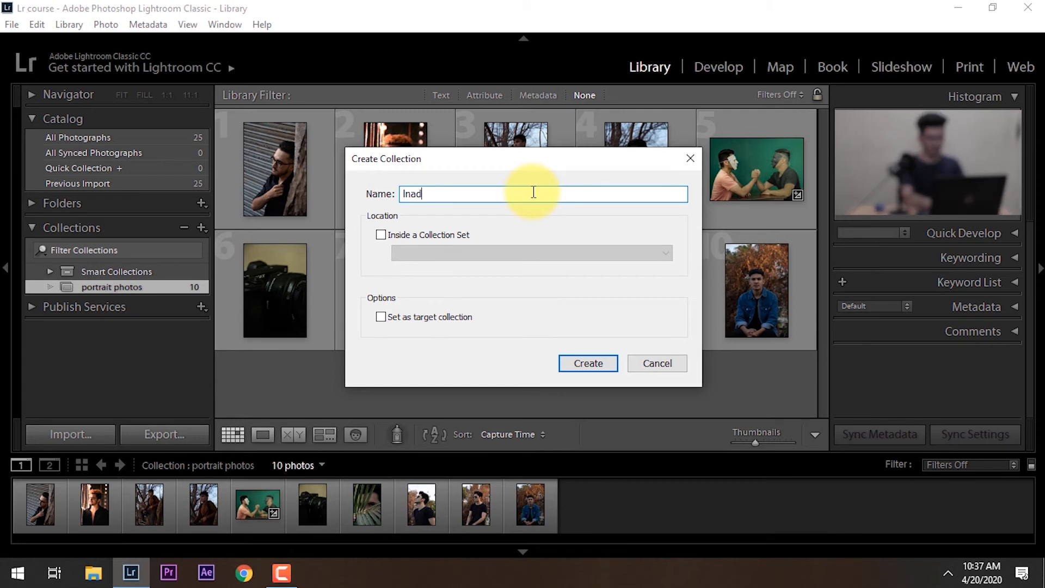
type("scape o")
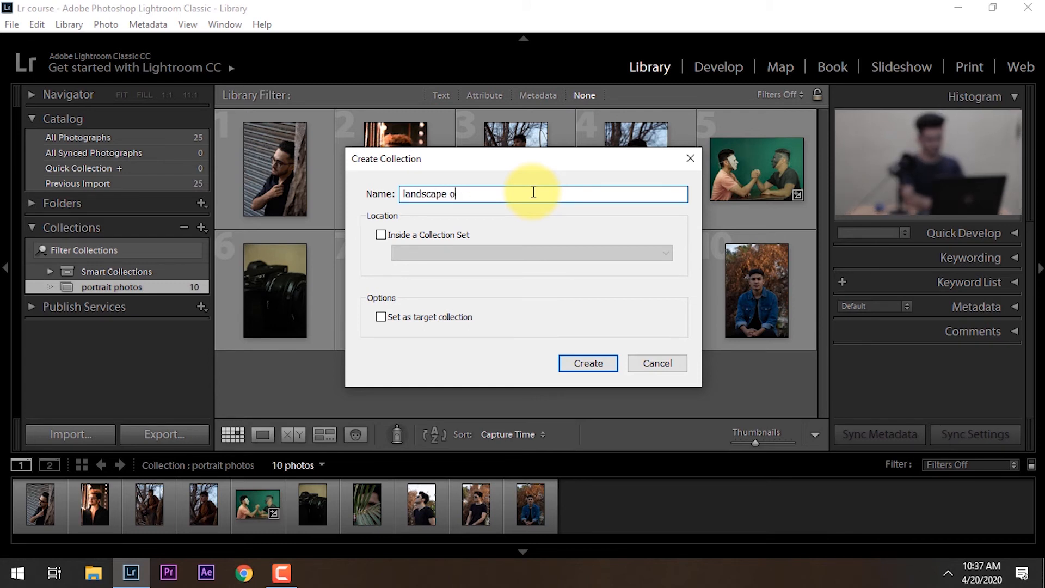
key("BackSpace")
type("photos")
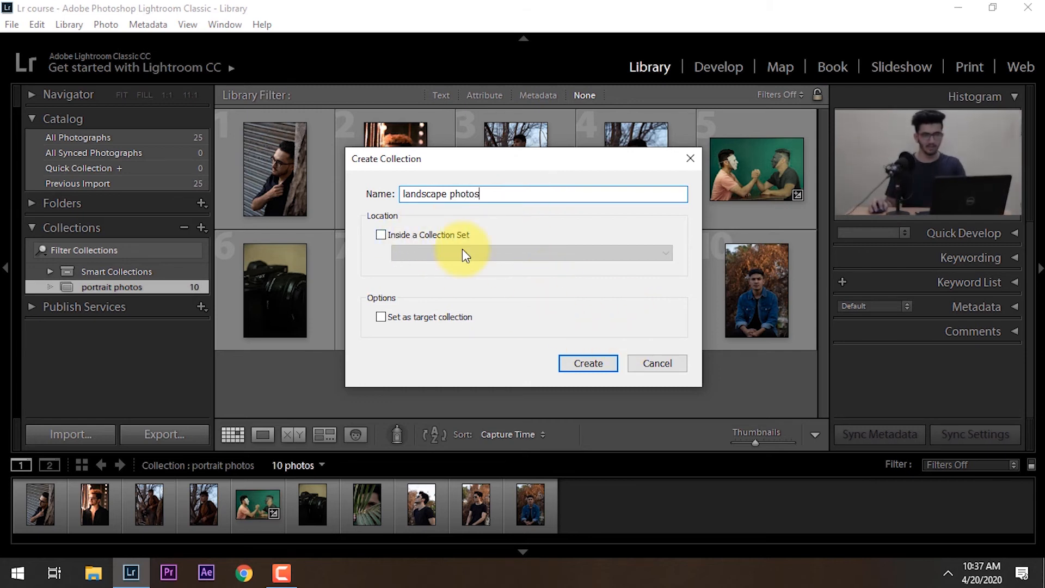
left_click(592, 366)
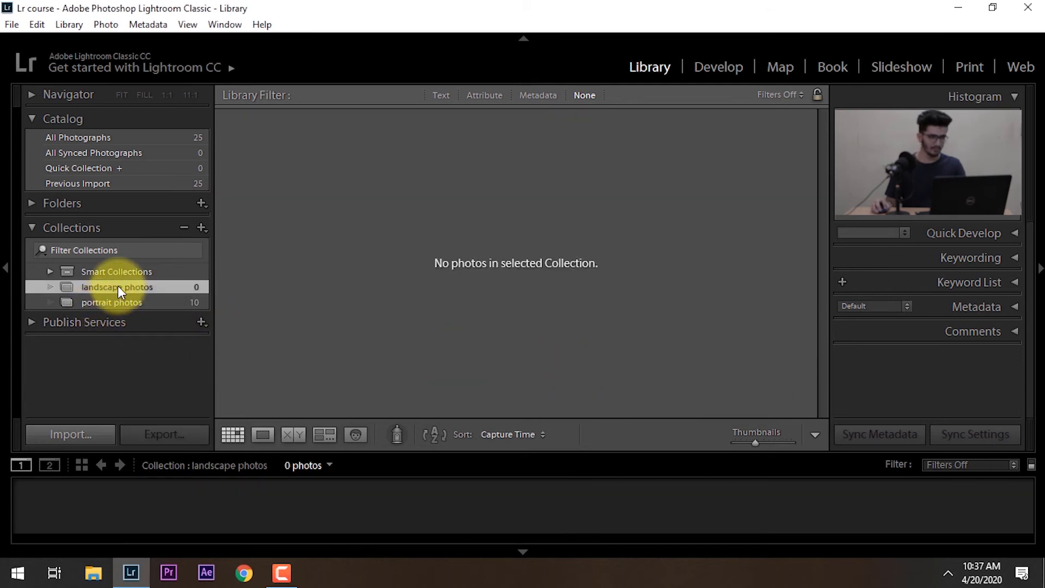
Add photos 1, 4, 5, 7, 8, 9 and 10 from All Photographs to the landscape photos collection, display it and clear the selection.
left_click(101, 137)
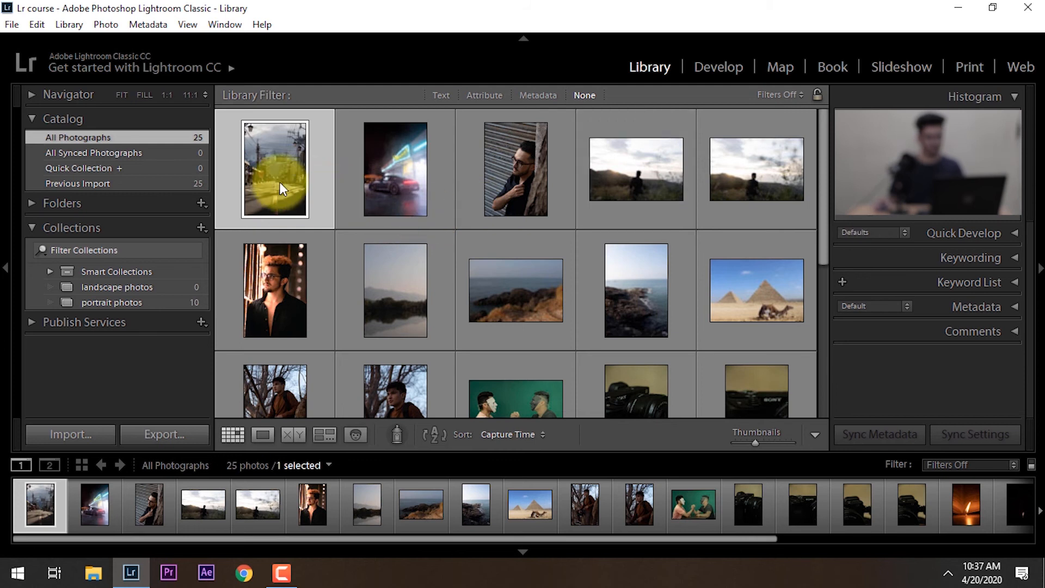
left_click(629, 167, "ctrl")
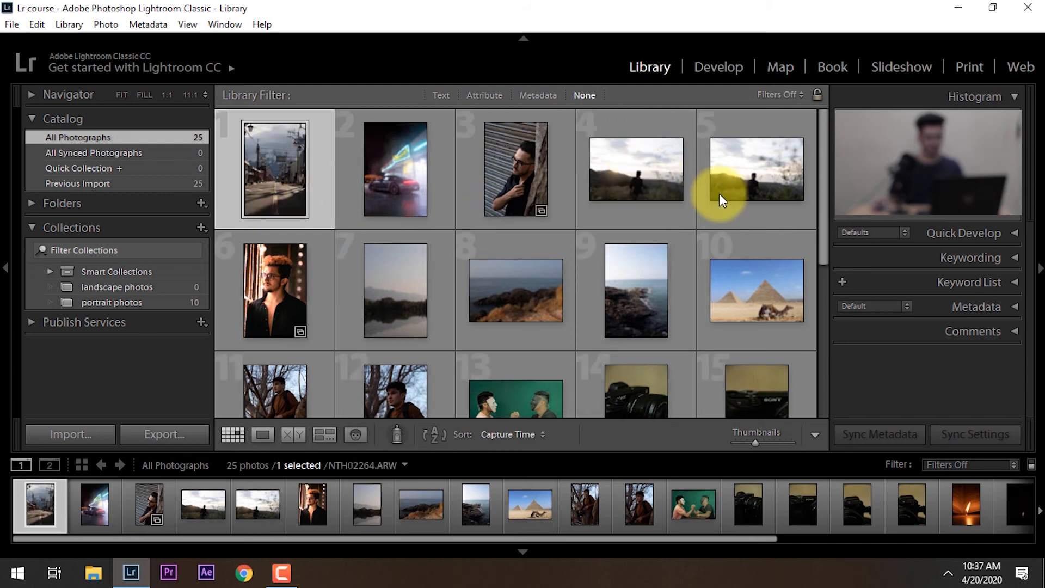
left_click(719, 196, "ctrl")
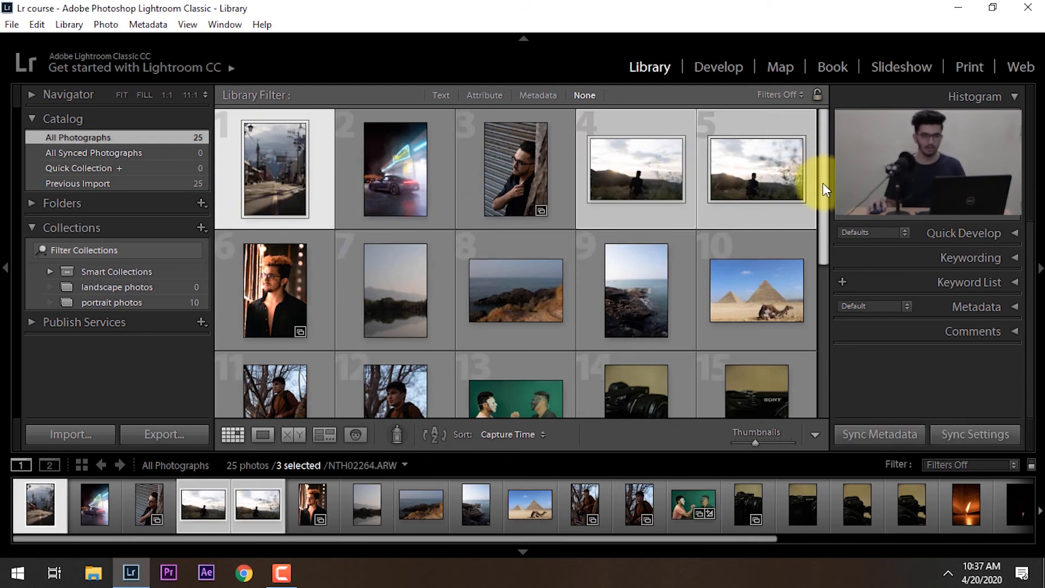
left_click(638, 293, "ctrl")
left_click(523, 301, "ctrl")
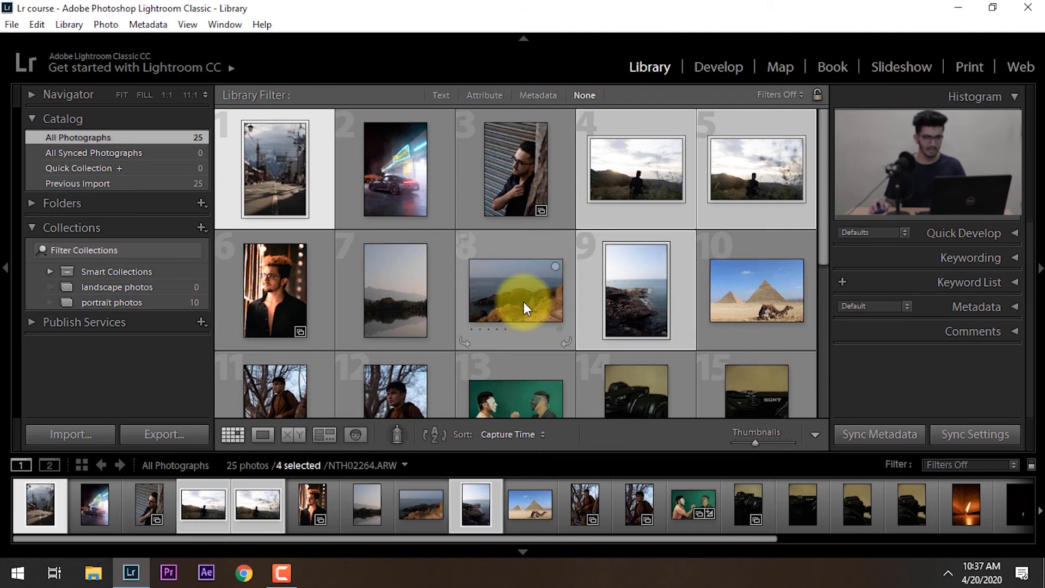
left_click(394, 298, "ctrl")
left_click(738, 291, "ctrl")
left_click_drag(548, 290, 155, 285)
left_click(163, 284)
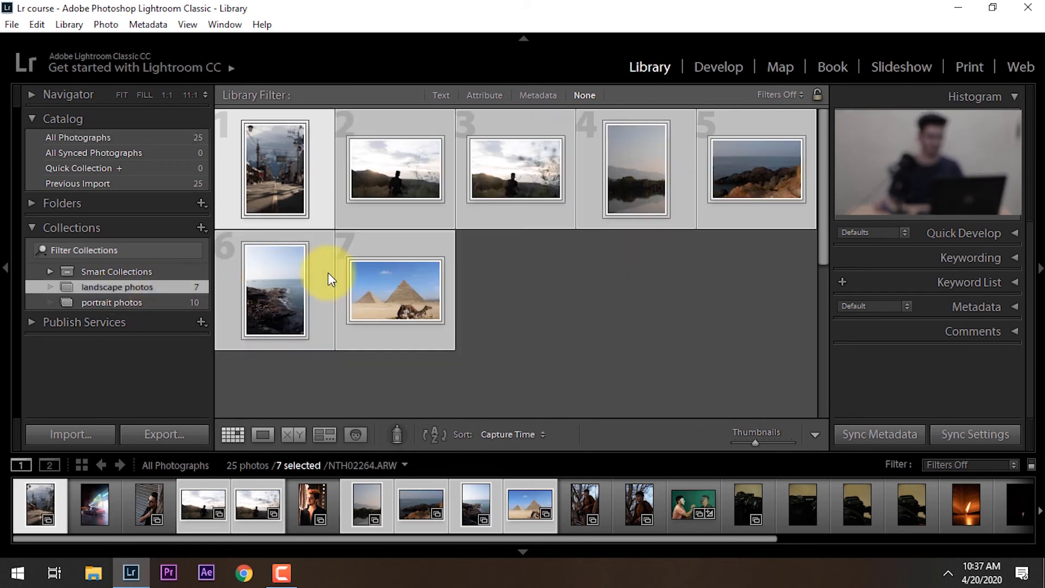
left_click(613, 305)
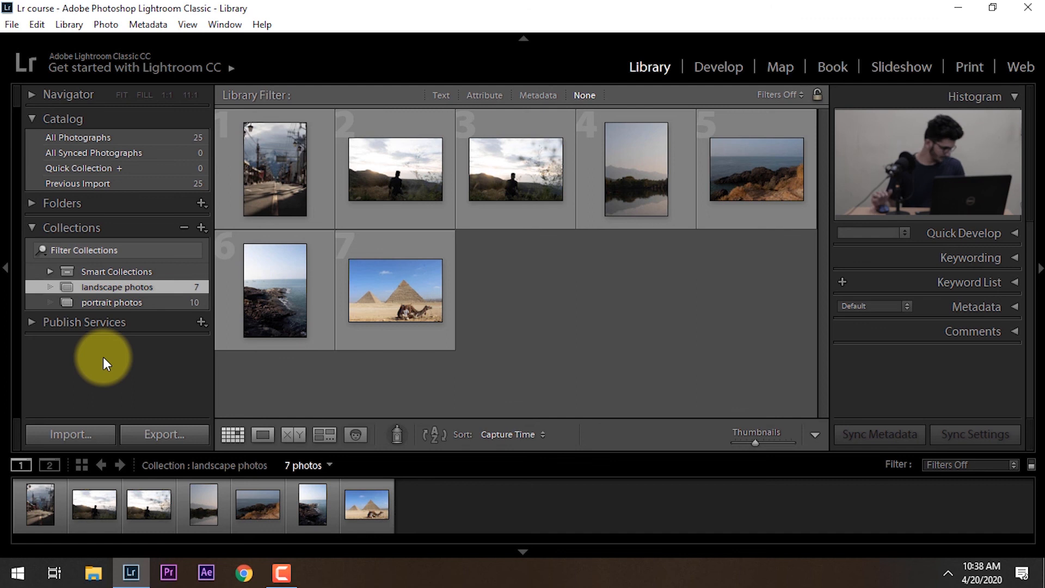
Expand the Folders section to compare the imported source folder with the collections, and collapse it again.
left_click(31, 202)
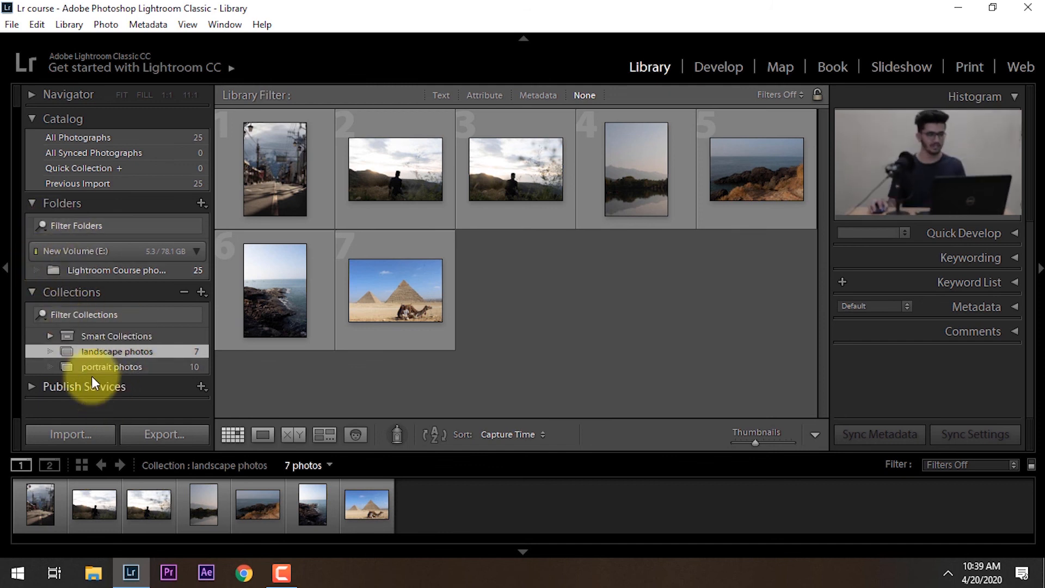
left_click(33, 203)
left_click(32, 202)
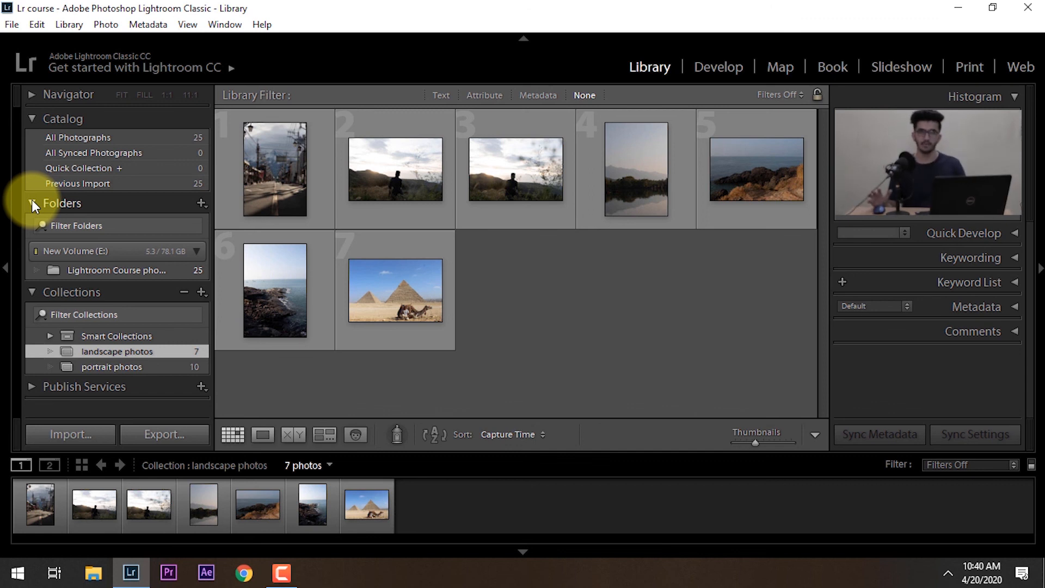
left_click(31, 203)
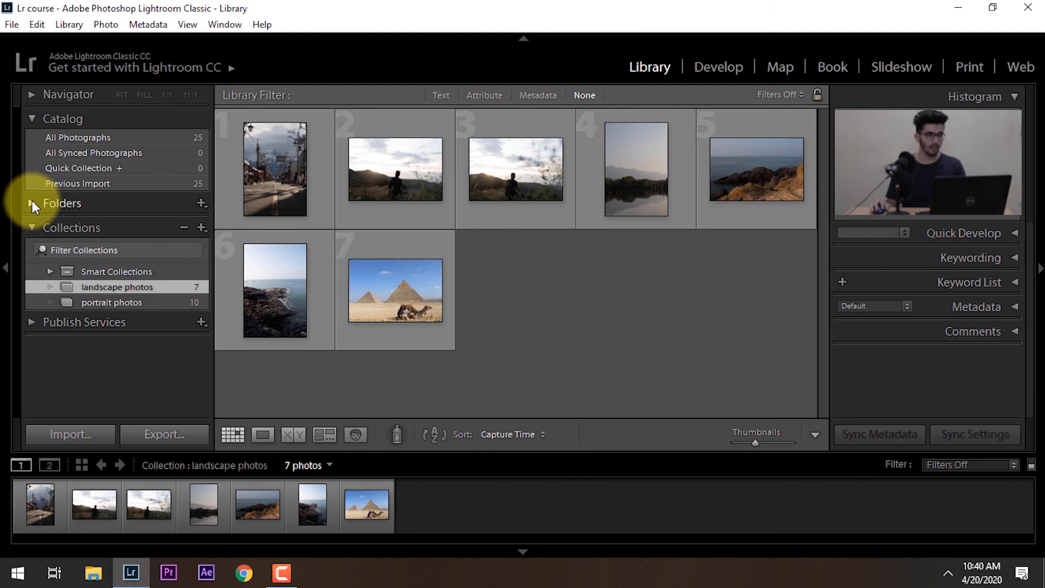